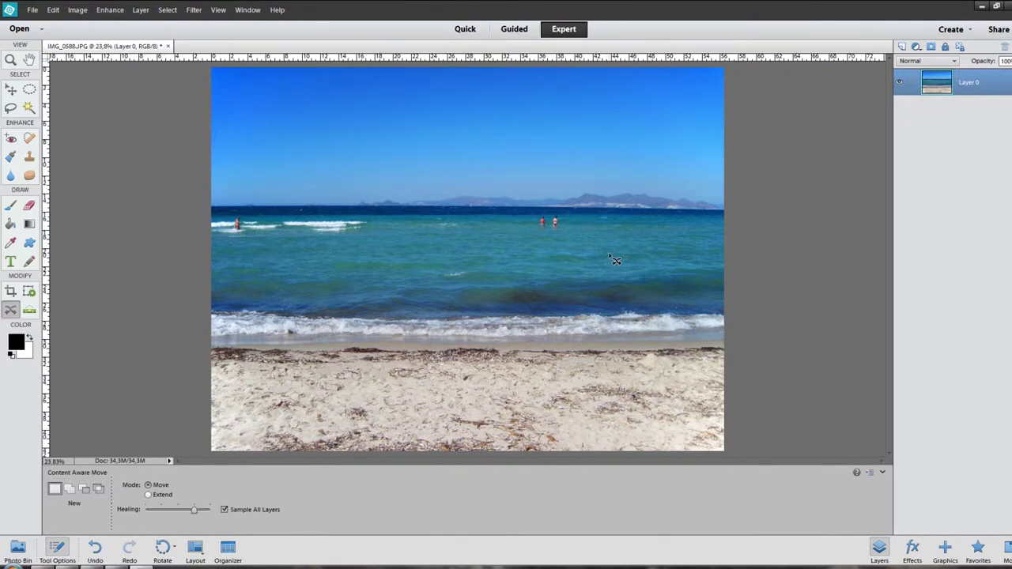
Zoom in and Content-Aware Move the two bathers from the sea up into the sky
key(ctrl+equal)
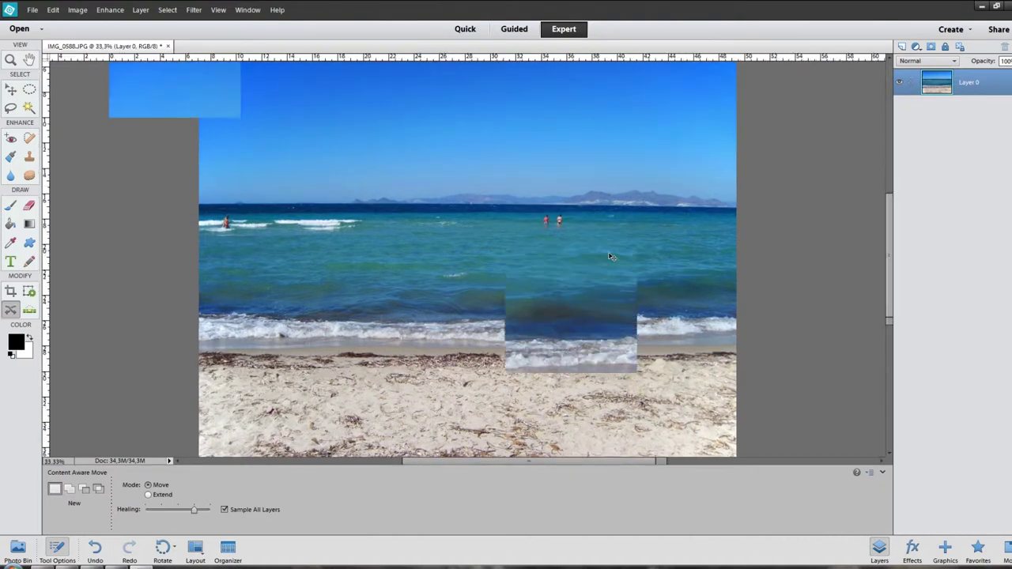
key(ctrl+equal)
key(ctrl+equal)
drag(622, 257, 390, 372)
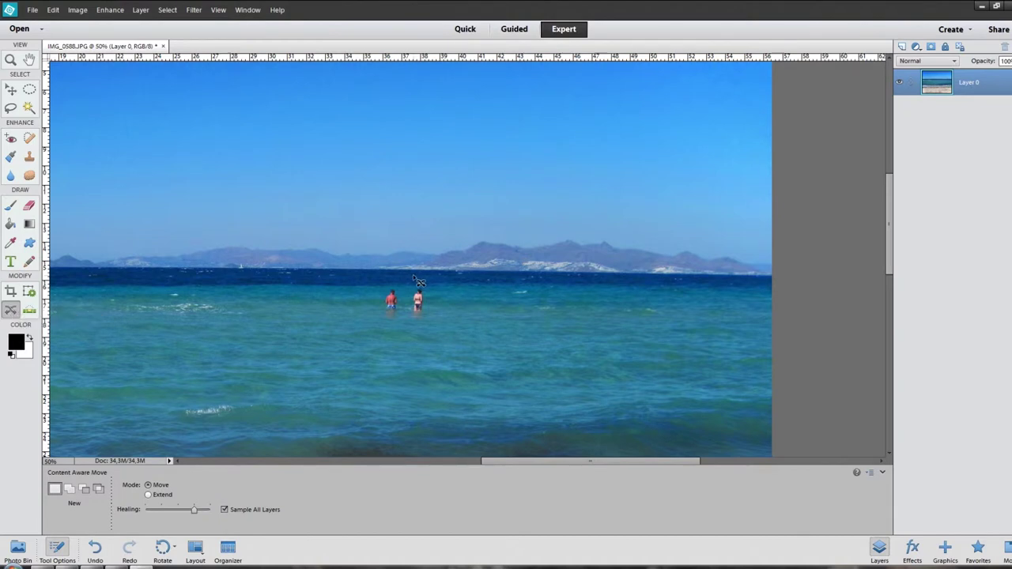
mouse_move(413, 274)
mouse_down()
mouse_move(408, 341)
mouse_move(415, 276)
mouse_up()
drag(413, 312, 491, 198)
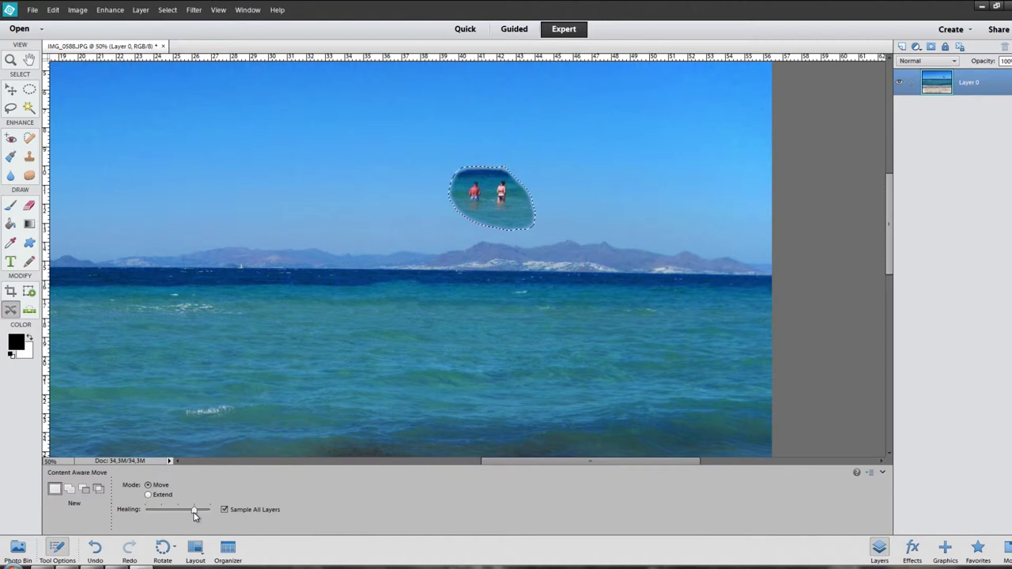
Lower the Healing strength slightly, undo the sky move and deselect the bathers
mouse_move(185, 514)
mouse_down()
mouse_move(161, 513)
mouse_move(176, 515)
mouse_up()
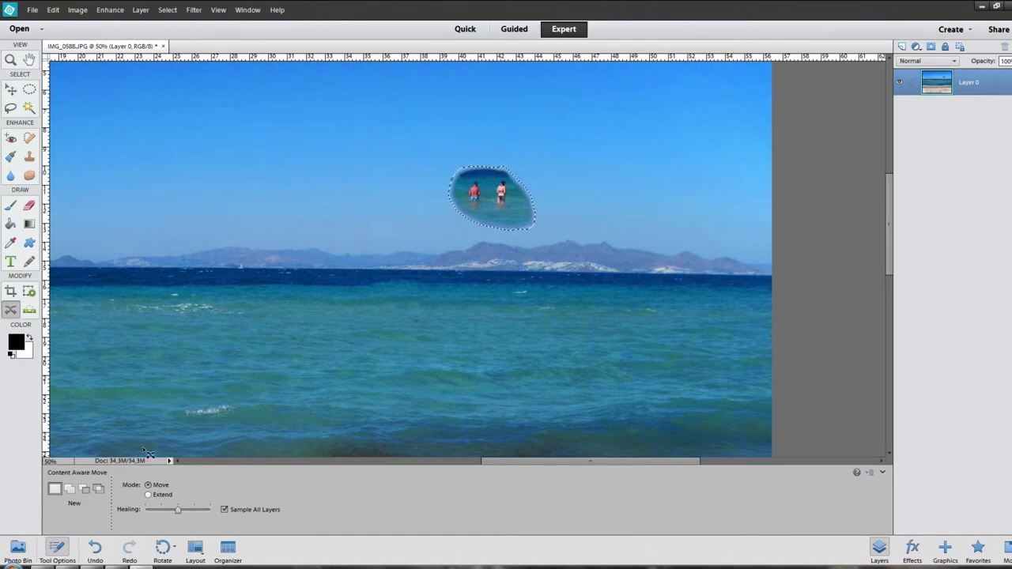
click(98, 552)
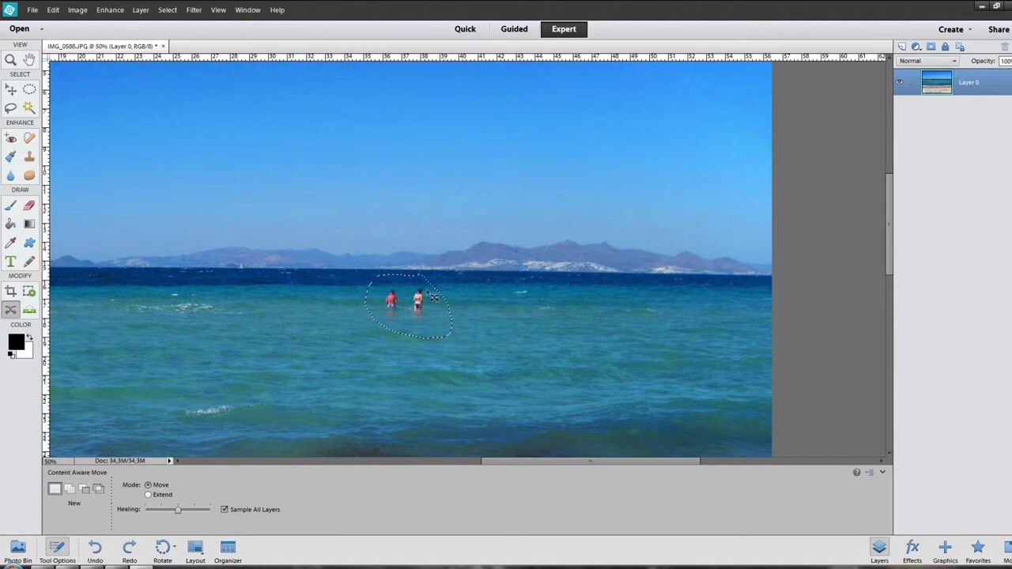
click(299, 227)
Duplicate the photo to Layer 0 copy with Ctrl+J and re-move the two bathers skyward
mouse_move(587, 465)
mouse_down()
mouse_move(548, 467)
mouse_move(628, 488)
mouse_up()
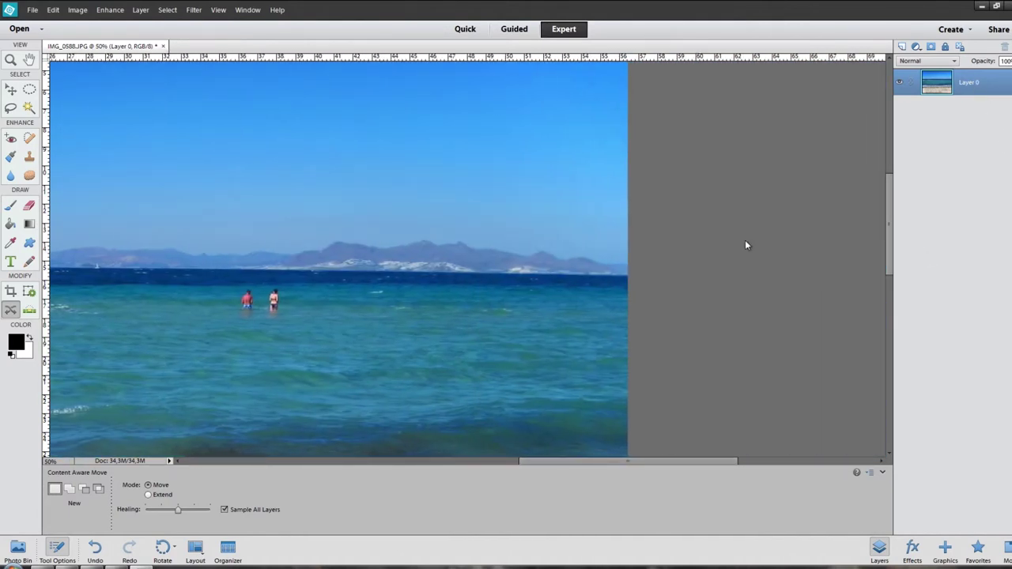
key(ctrl+j)
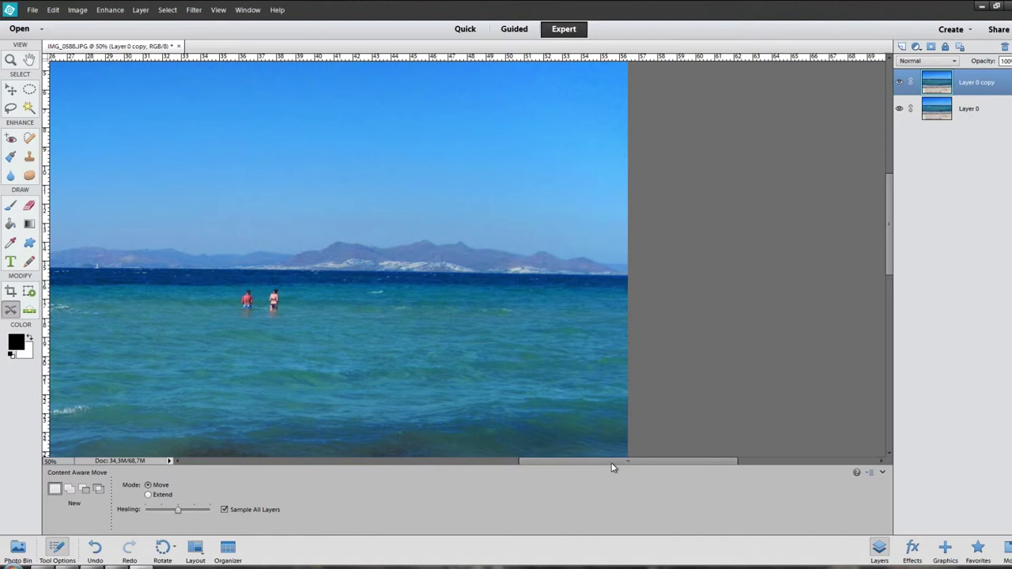
drag(611, 463, 521, 463)
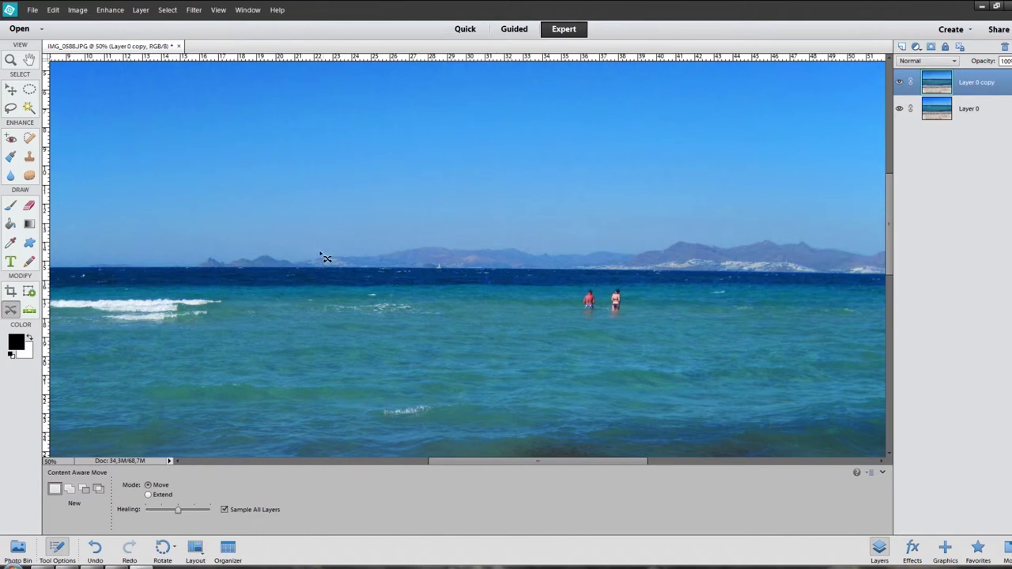
mouse_move(607, 286)
mouse_down()
mouse_move(642, 318)
mouse_move(607, 287)
mouse_move(398, 245)
mouse_up()
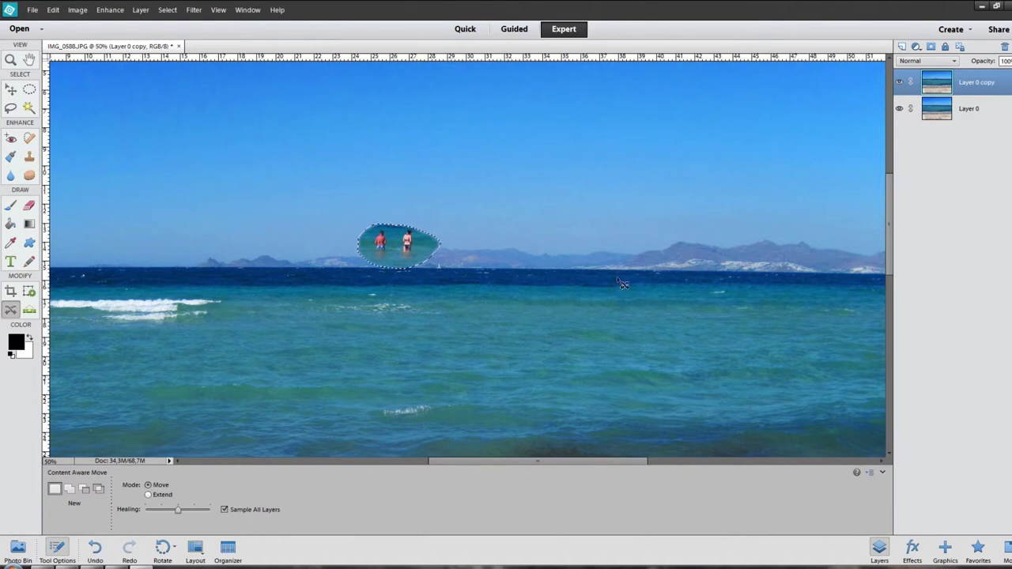
Content-Aware Move the bather in the left waves into the sky patch, deselect and zoom out
mouse_move(622, 461)
mouse_down()
mouse_move(543, 463)
mouse_move(563, 462)
mouse_up()
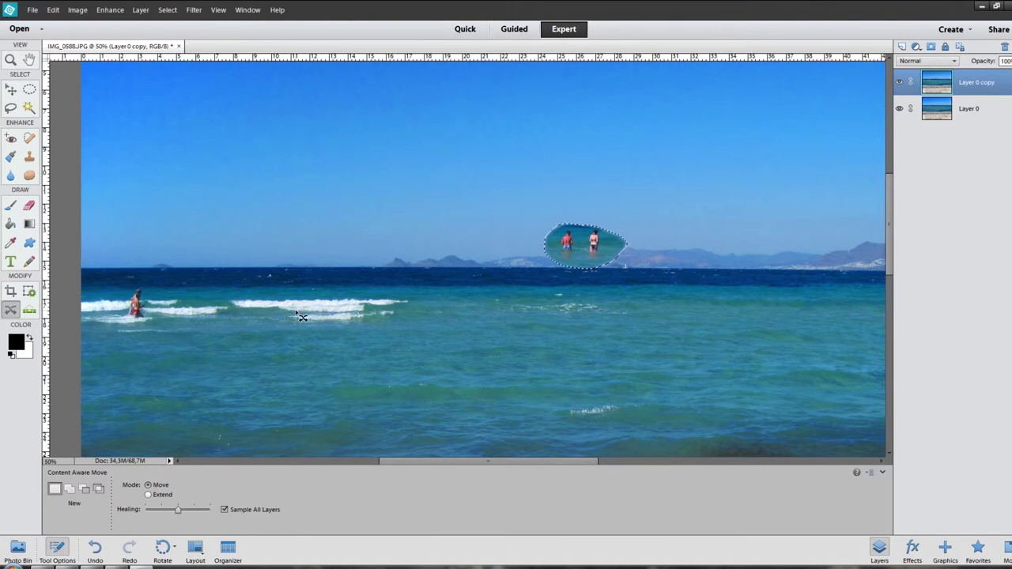
key(ctrl+d)
drag(140, 292, 151, 296)
drag(146, 302, 559, 252)
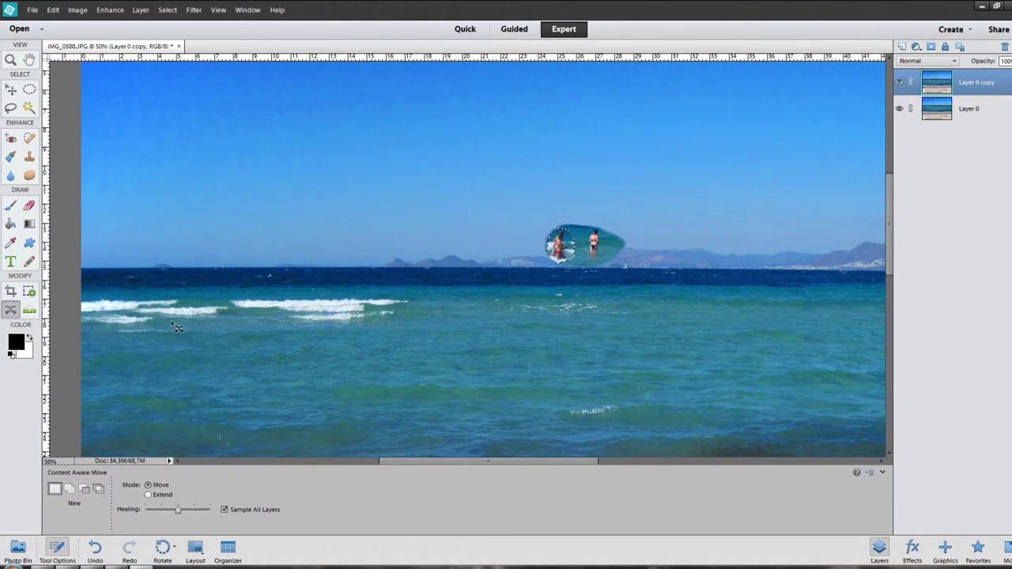
scroll(500, 464, right, 1)
scroll(511, 466, right, 6)
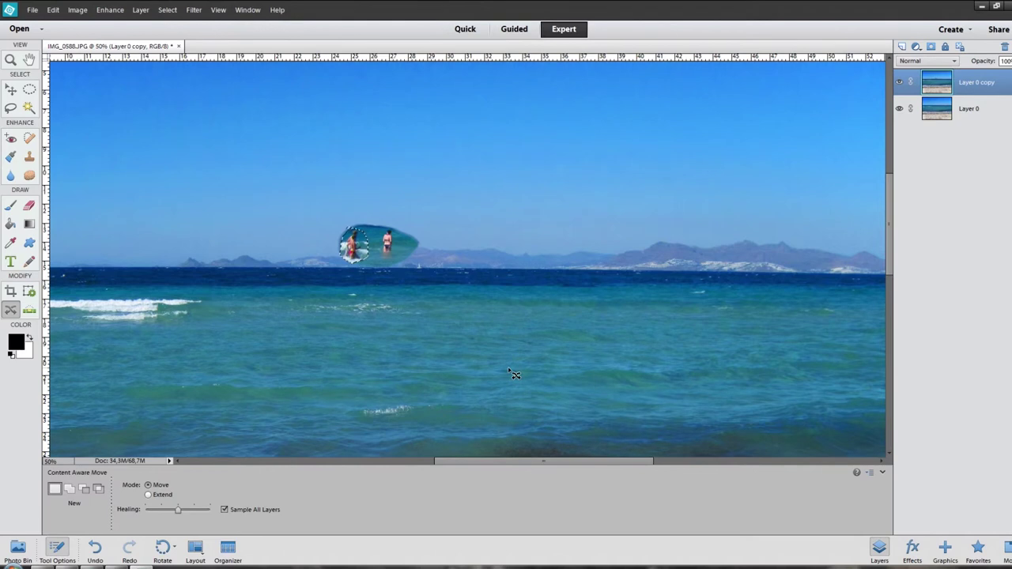
key(ctrl+d)
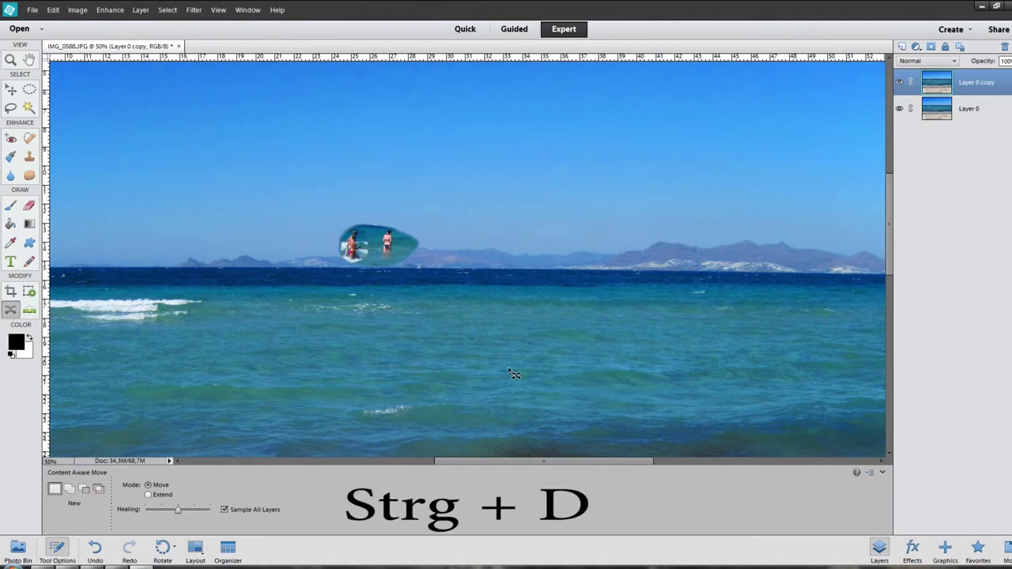
key(ctrl+minus)
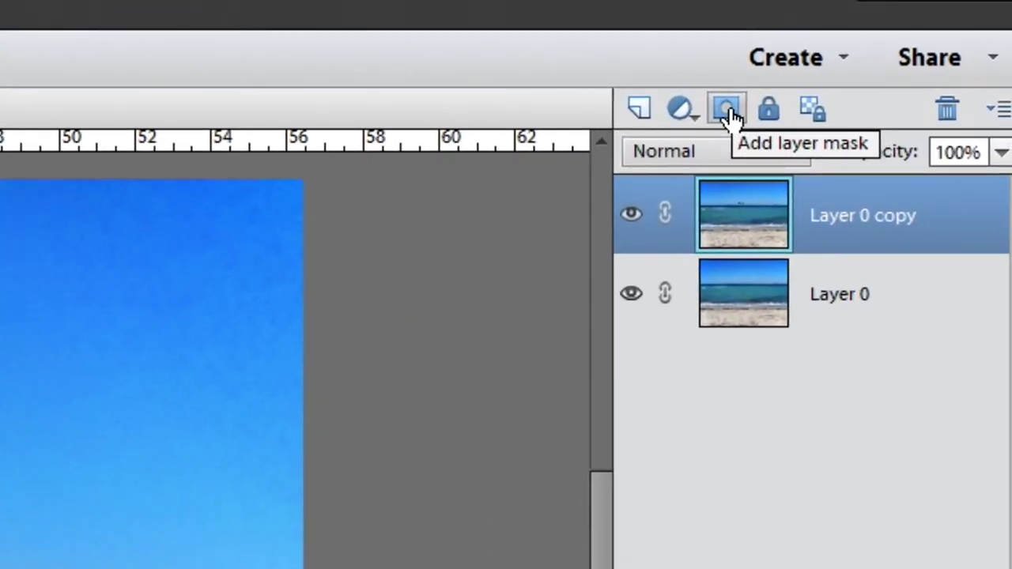
Add a white layer mask to Layer 0 copy from the Layers panel
click(728, 111)
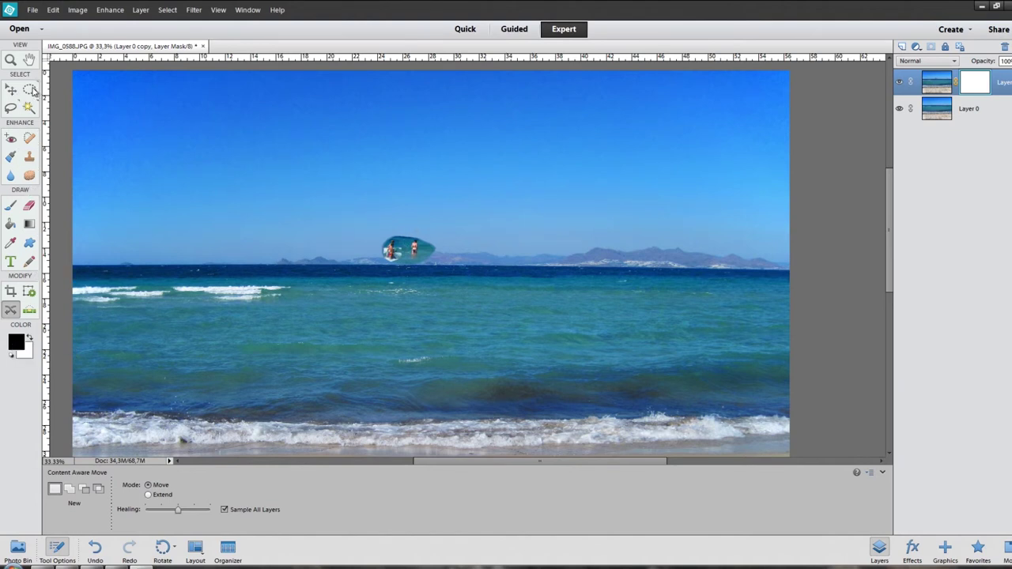
Lasso the sky patch with the bathers and fill it black on the mask to hide it
click(11, 110)
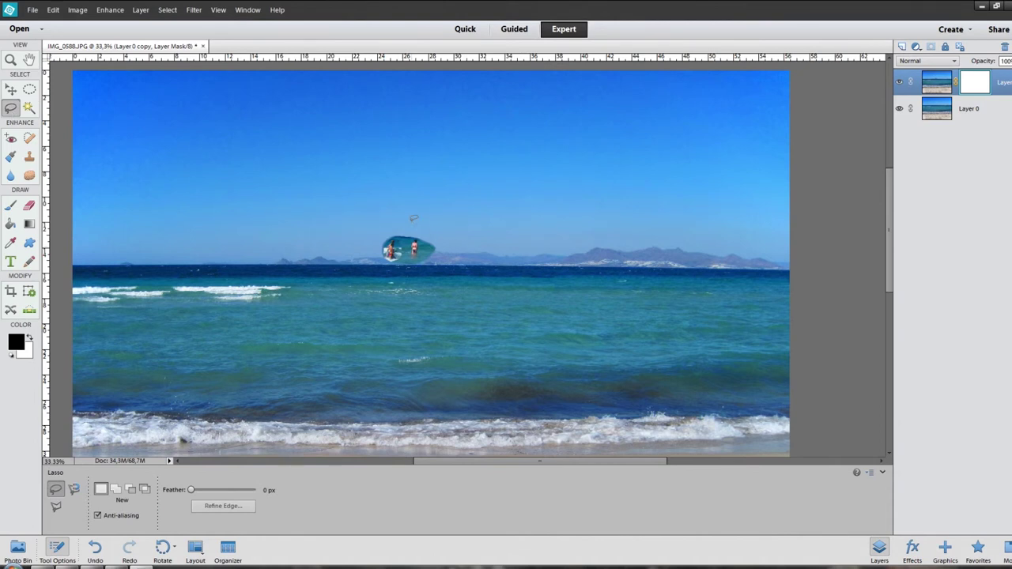
drag(366, 225, 378, 275)
drag(412, 215, 412, 217)
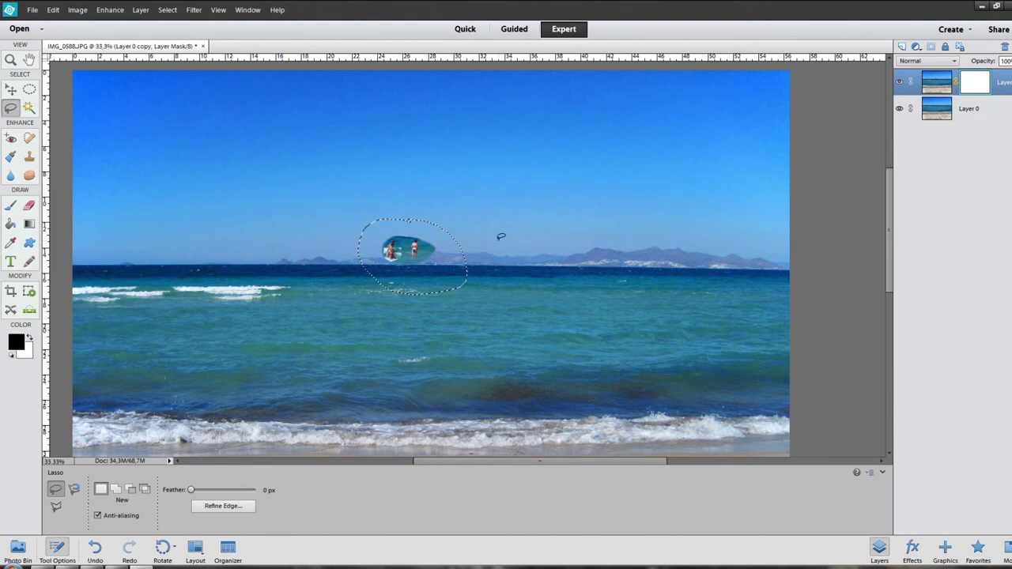
click(11, 224)
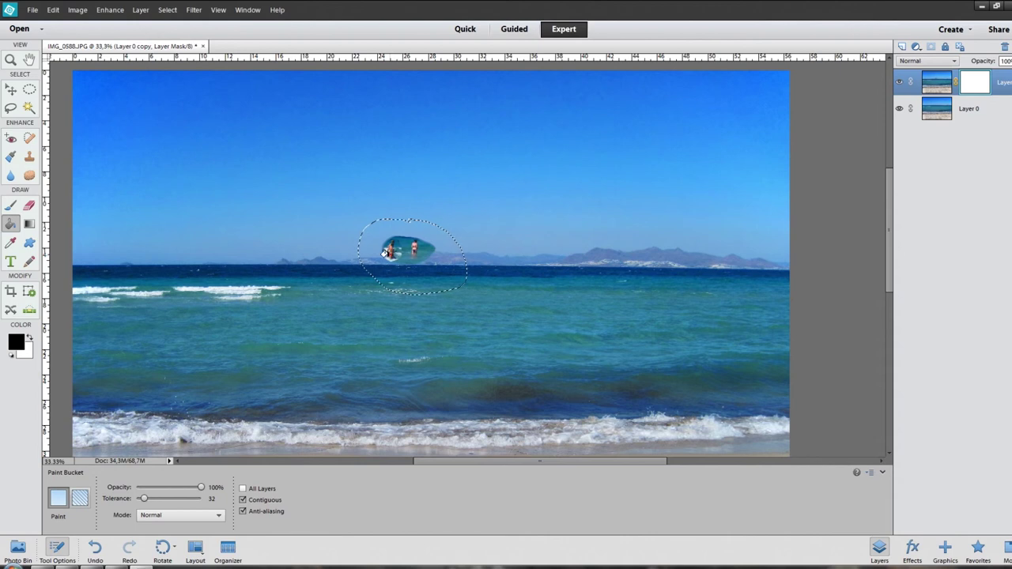
click(386, 255)
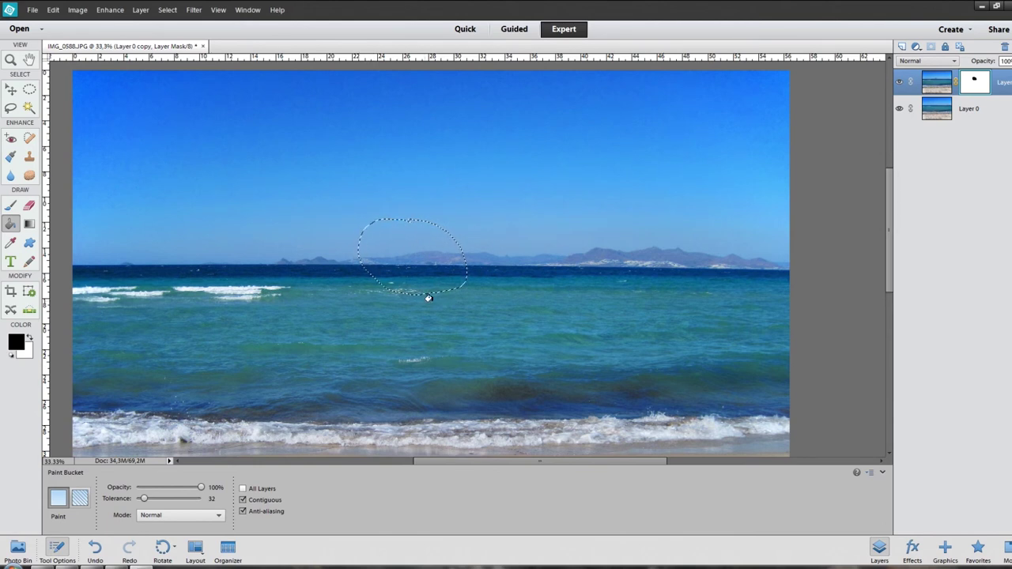
key(ctrl+d)
Target Layer 0 copy's image thumbnail, merge it down into Layer 0 and select the Move tool
click(938, 83)
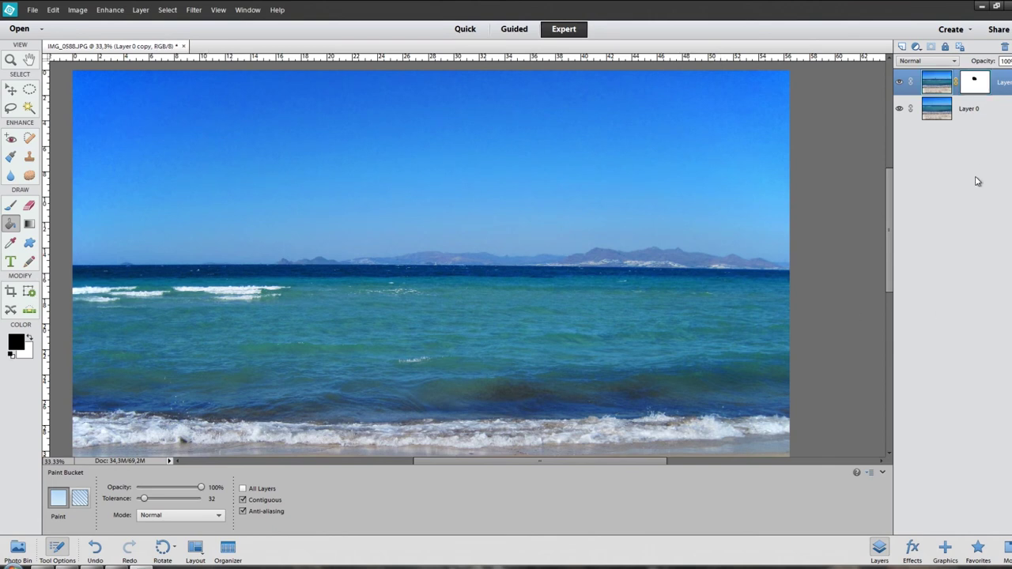
key(ctrl+e)
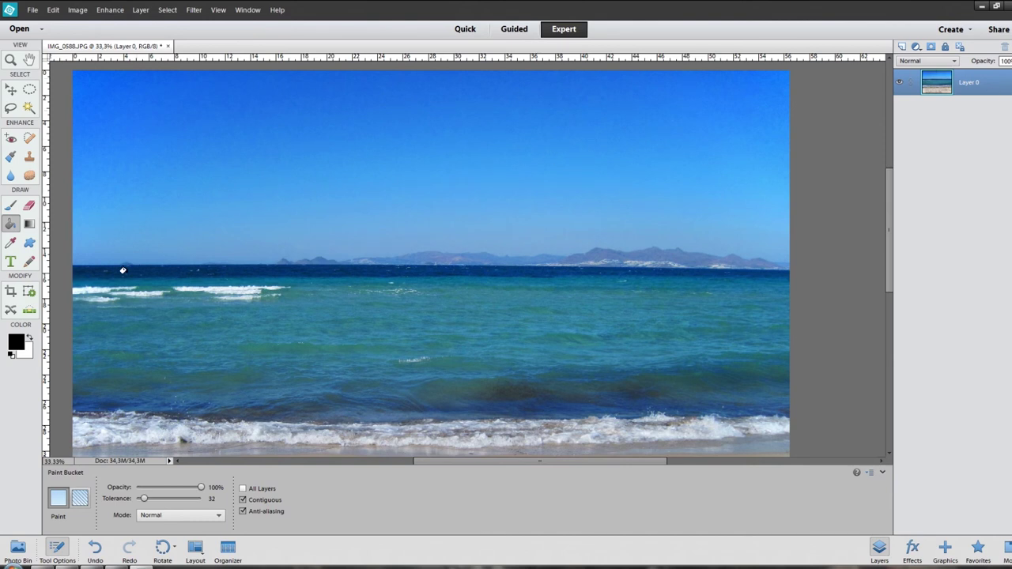
key(v)
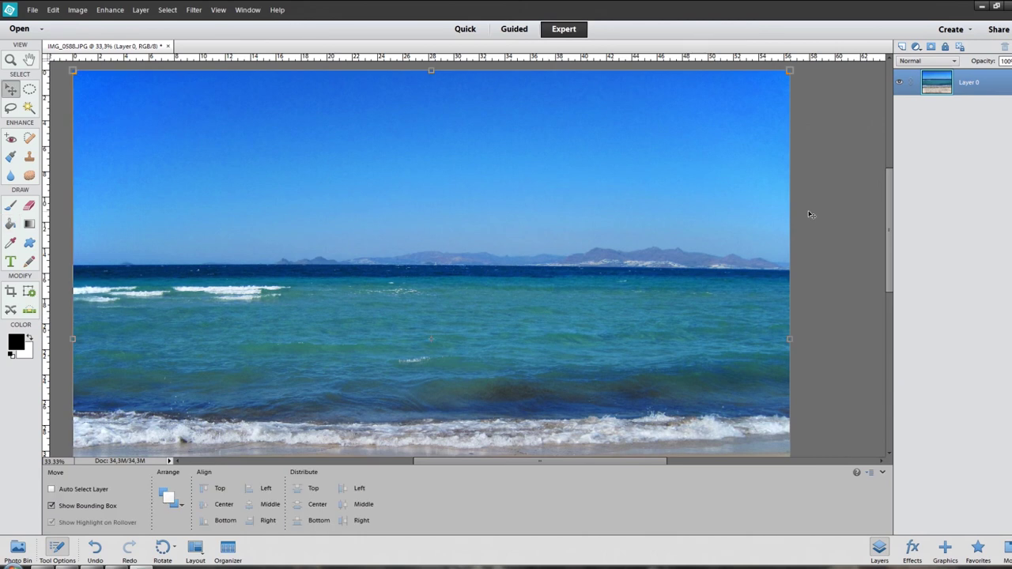